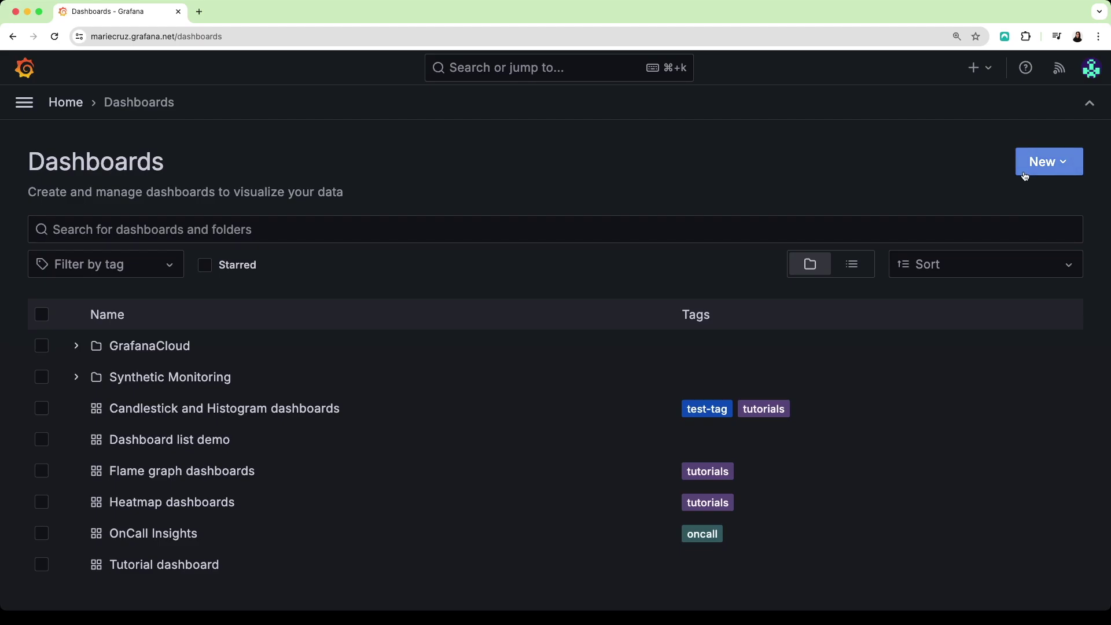
# Create a new dashboard whose first panel is a Dashboard list of starred dashboards.
pyautogui.click(1024, 169)
pyautogui.click(1040, 196)
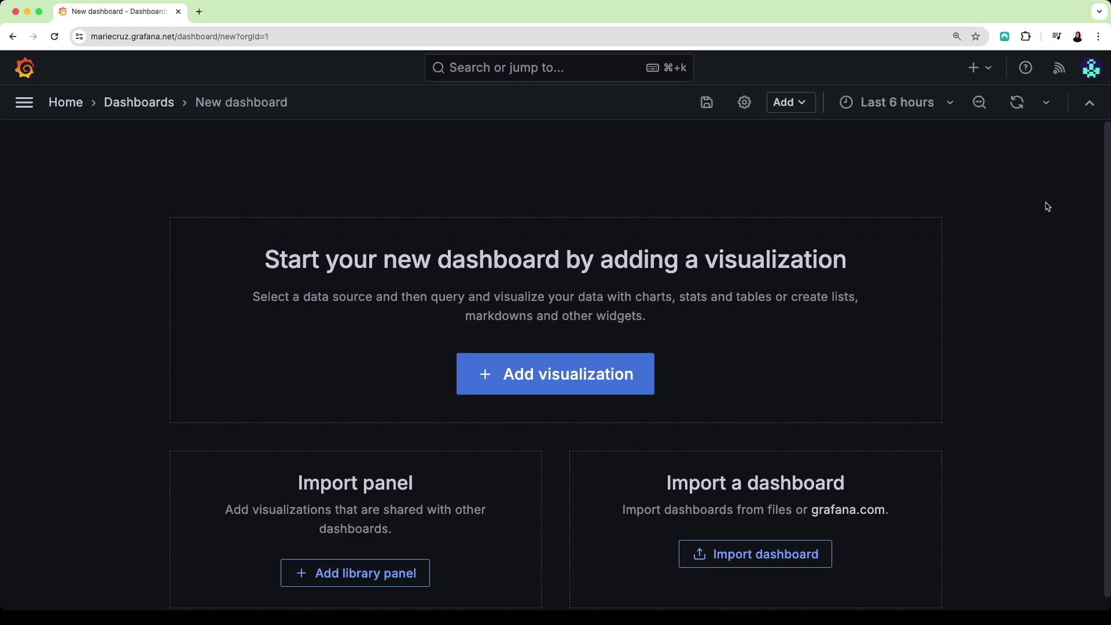
pyautogui.click(533, 383)
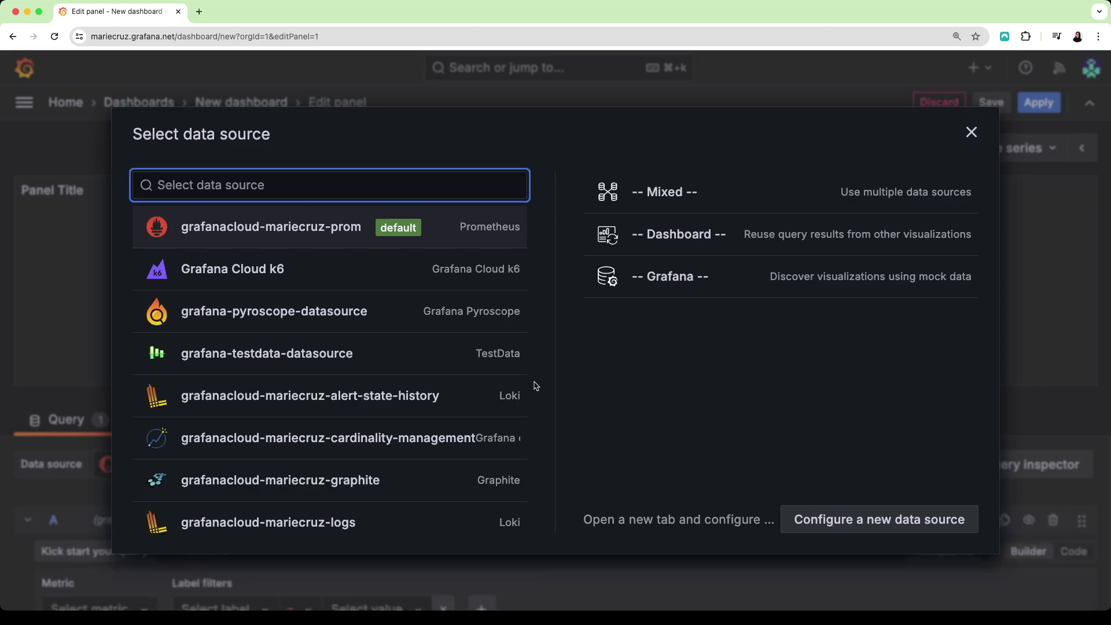
pyautogui.click(972, 132)
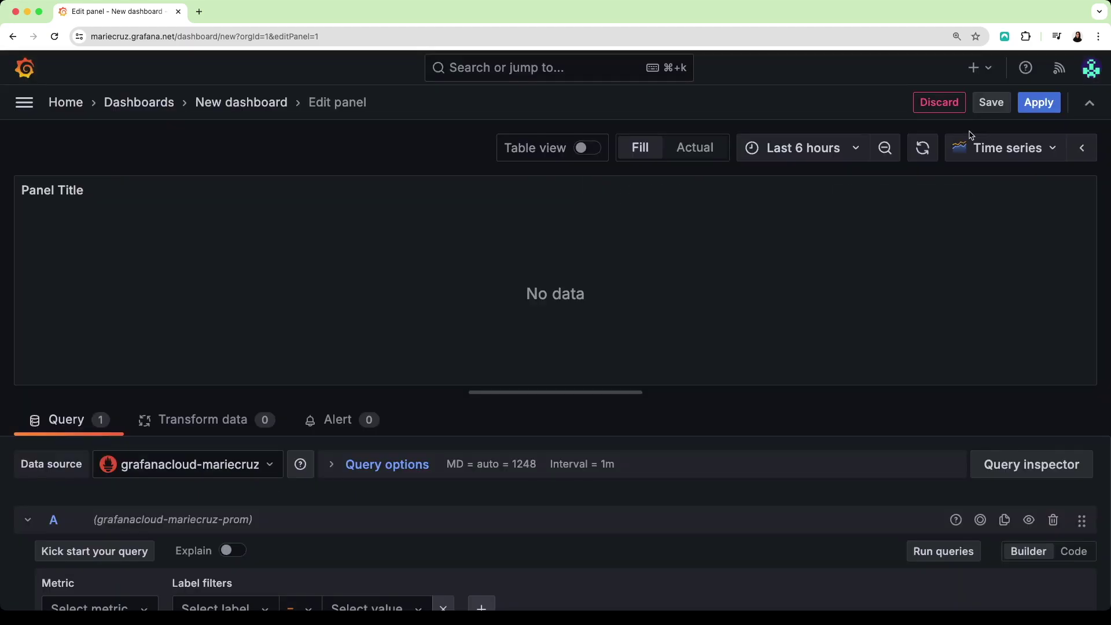
pyautogui.click(1006, 156)
pyautogui.write('dash')
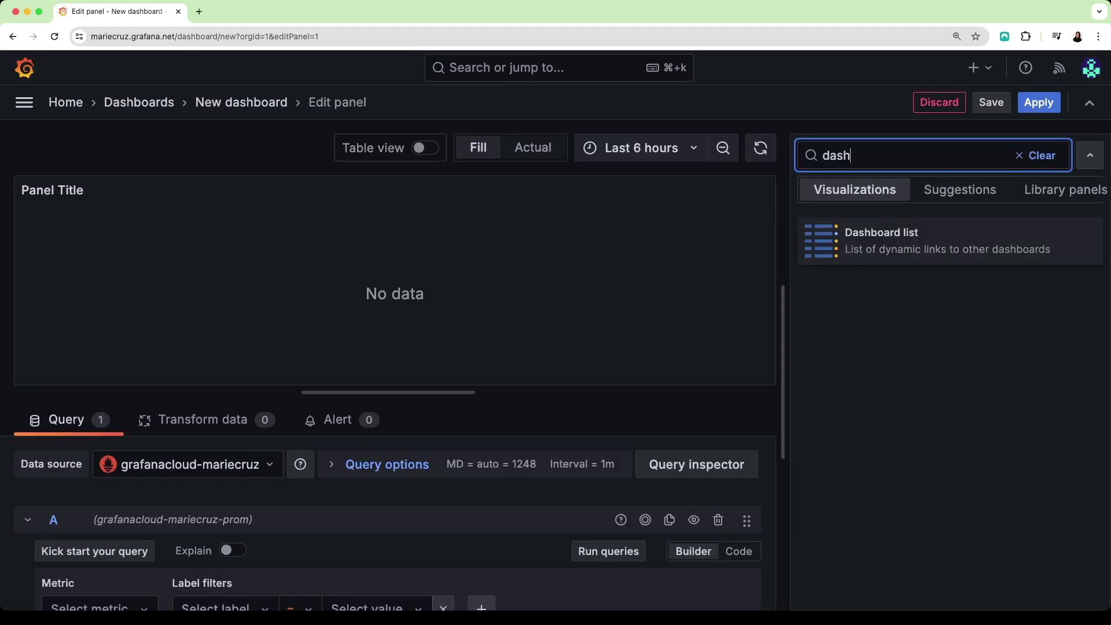
pyautogui.click(956, 253)
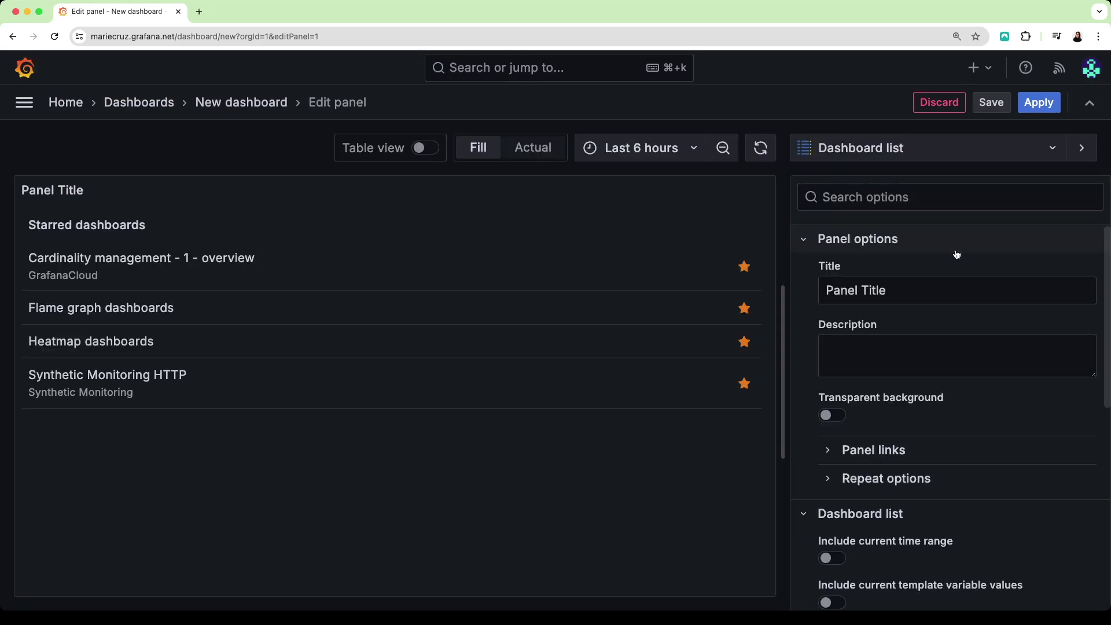
pyautogui.scroll(-6, 956, 255)
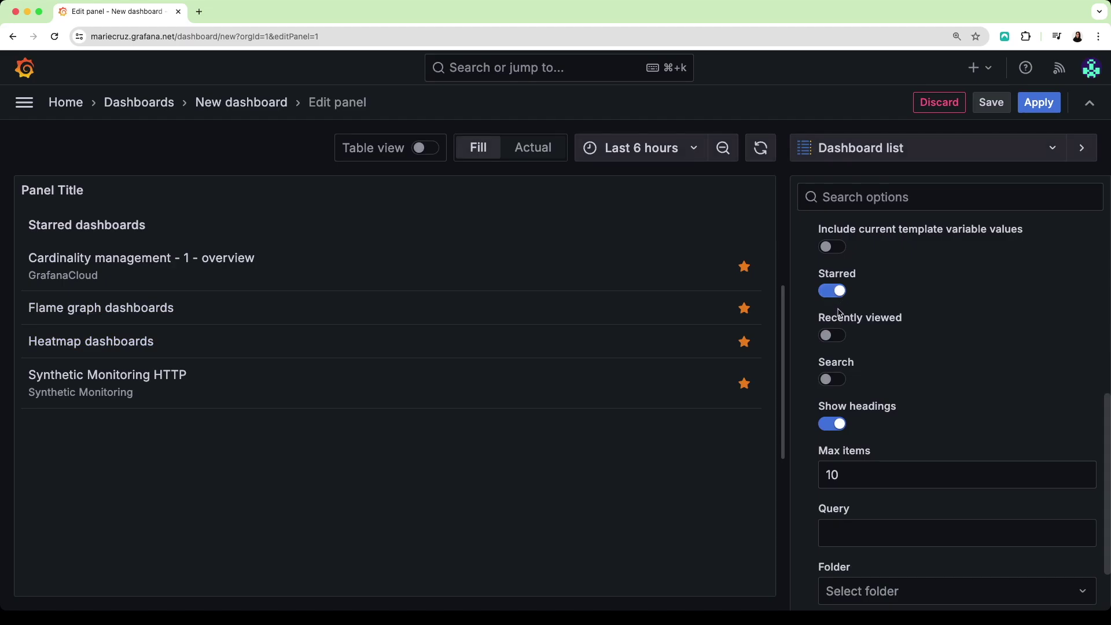
# Star the Tutorial dashboard in a new tab, then refresh the panel so it appears.
pyautogui.moveTo(139, 102); pyautogui.dragTo(226, 15)
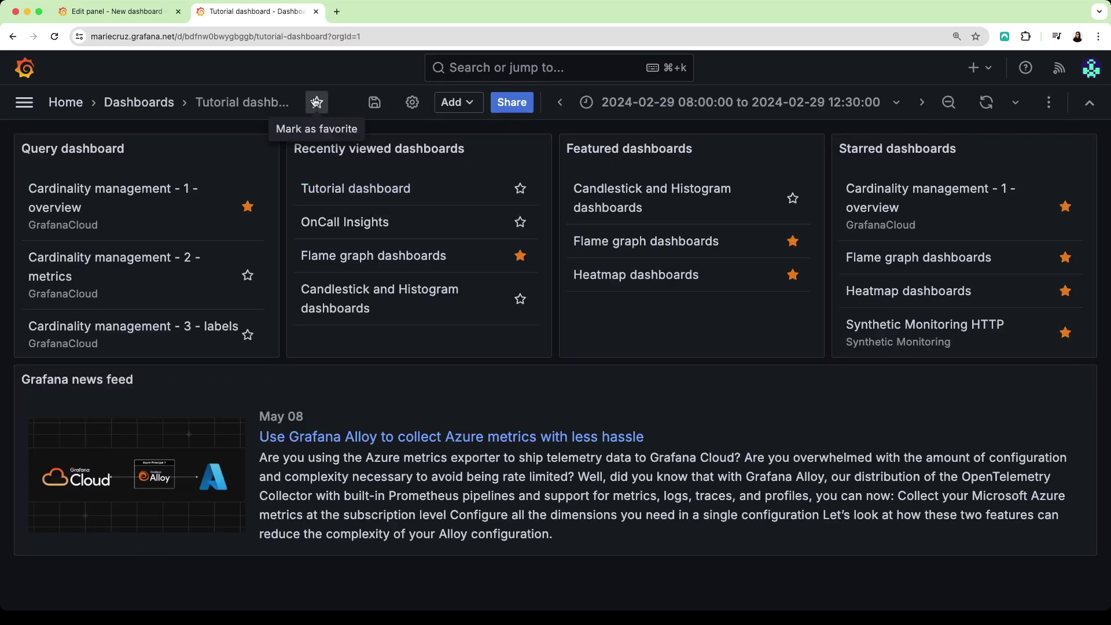
pyautogui.click(316, 102)
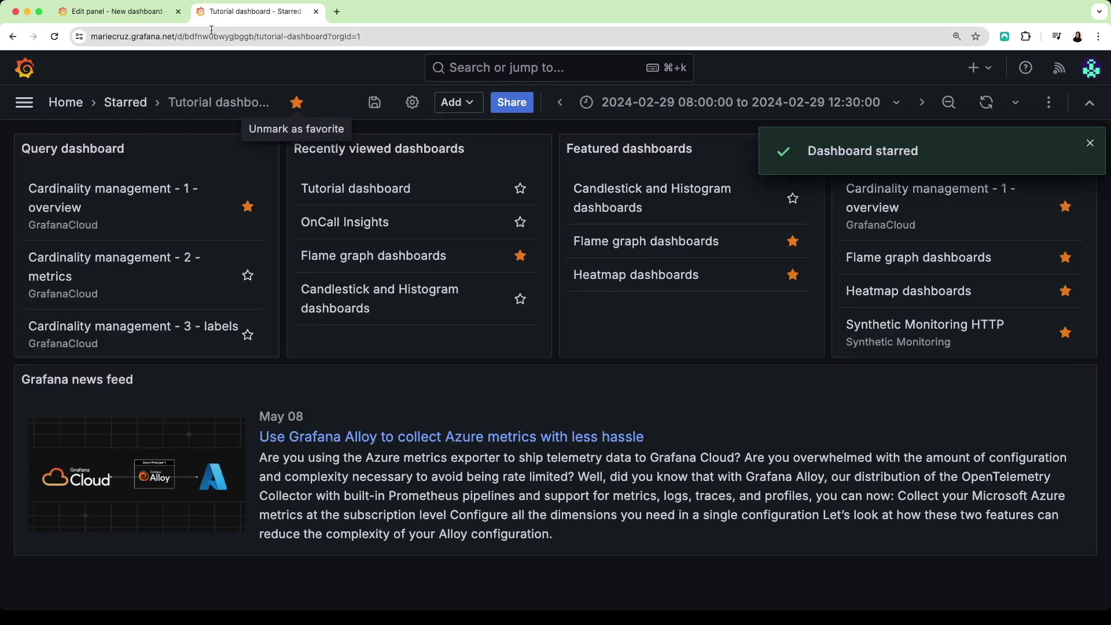
pyautogui.click(126, 13)
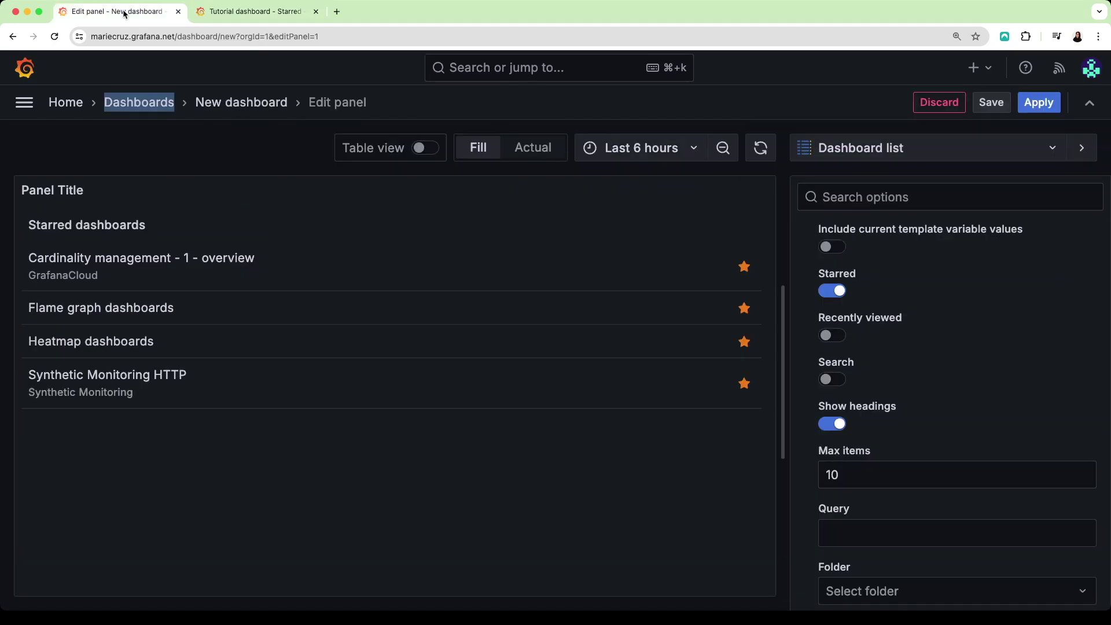
pyautogui.click(761, 150)
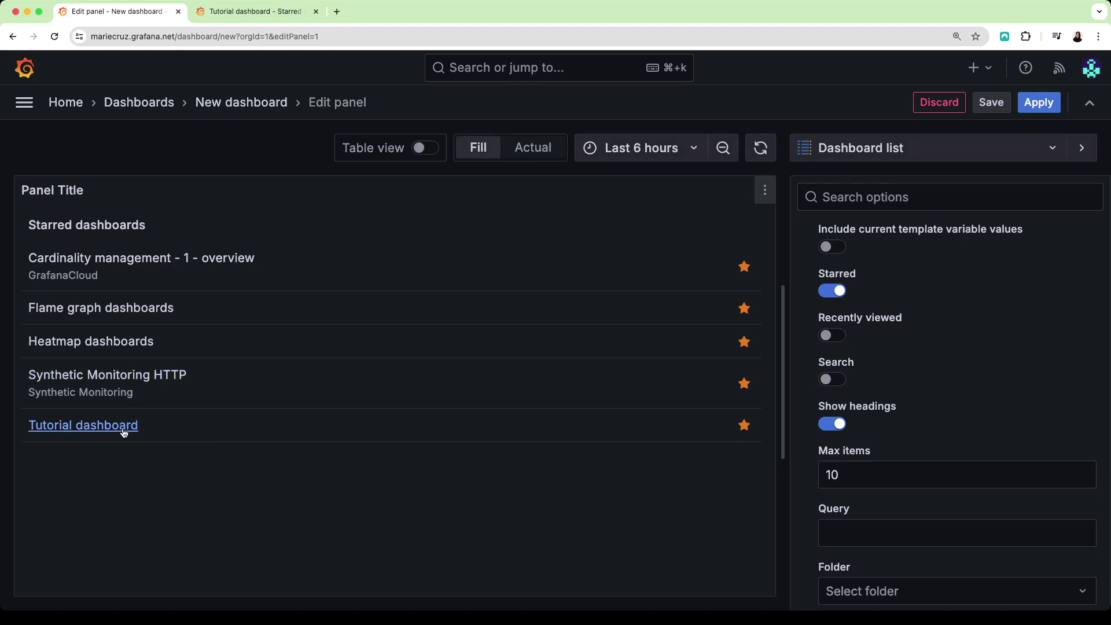
# Title the panel Favourite dashboards, turn off headings, and save the dashboard.
pyautogui.scroll(6, 914, 427)
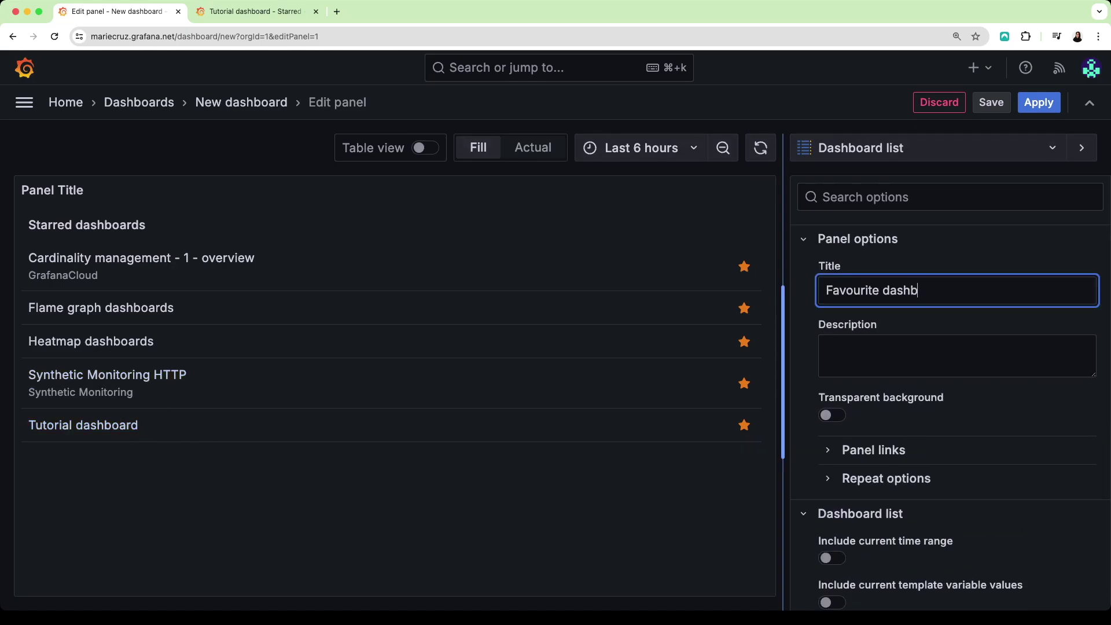
pyautogui.write('oards')
pyautogui.scroll(-7, 941, 385)
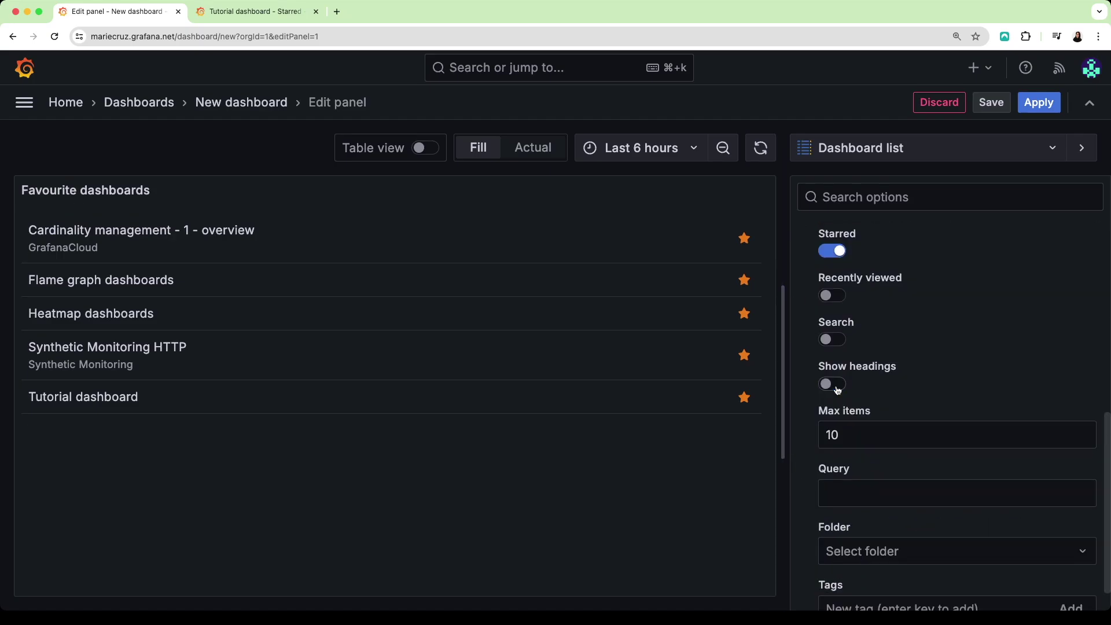
pyautogui.press('super+s')
# Confirm the save, narrow the Favourite dashboards panel, and add another visualization panel.
pyautogui.click(671, 443)
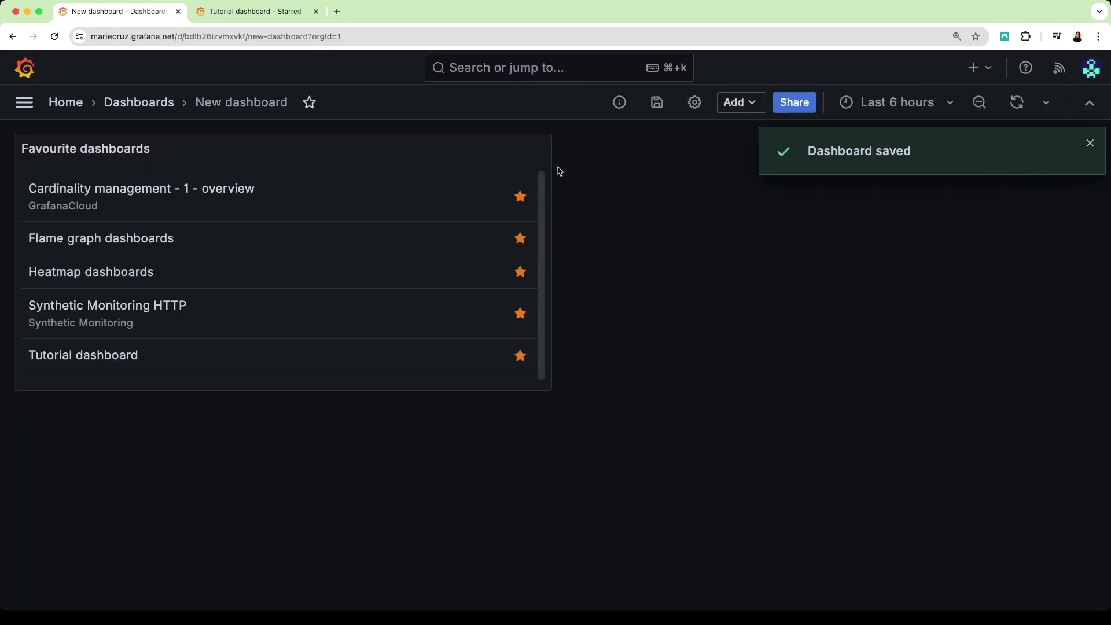
pyautogui.moveTo(547, 386); pyautogui.dragTo(323, 380)
pyautogui.click(741, 102)
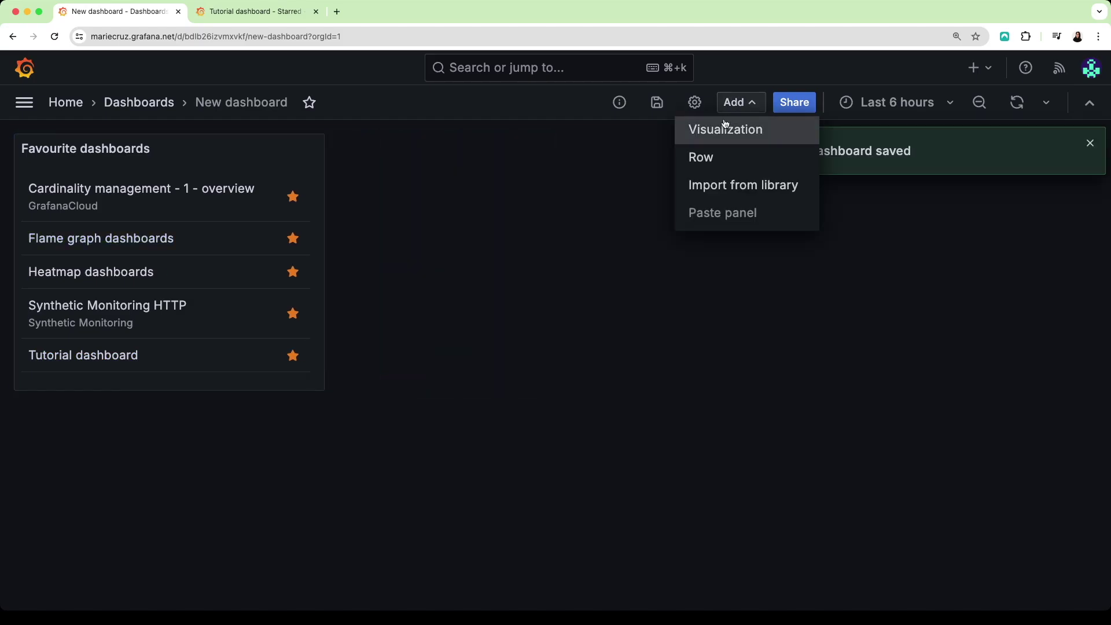
pyautogui.click(722, 129)
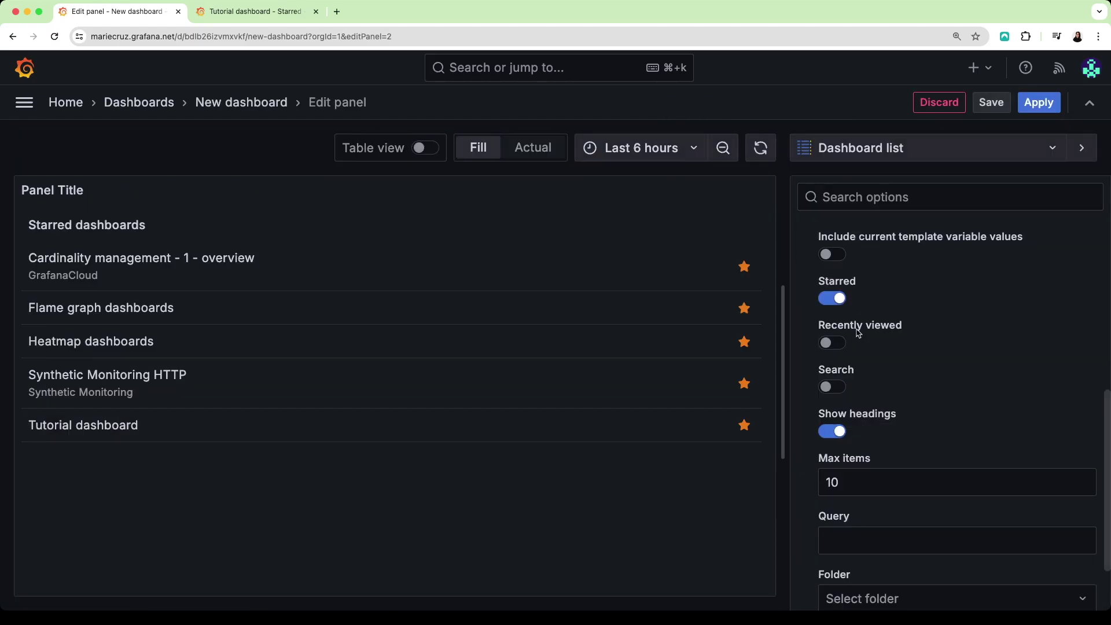
# Switch the new Dashboard list from starred to recently viewed dashboards.
pyautogui.click(840, 297)
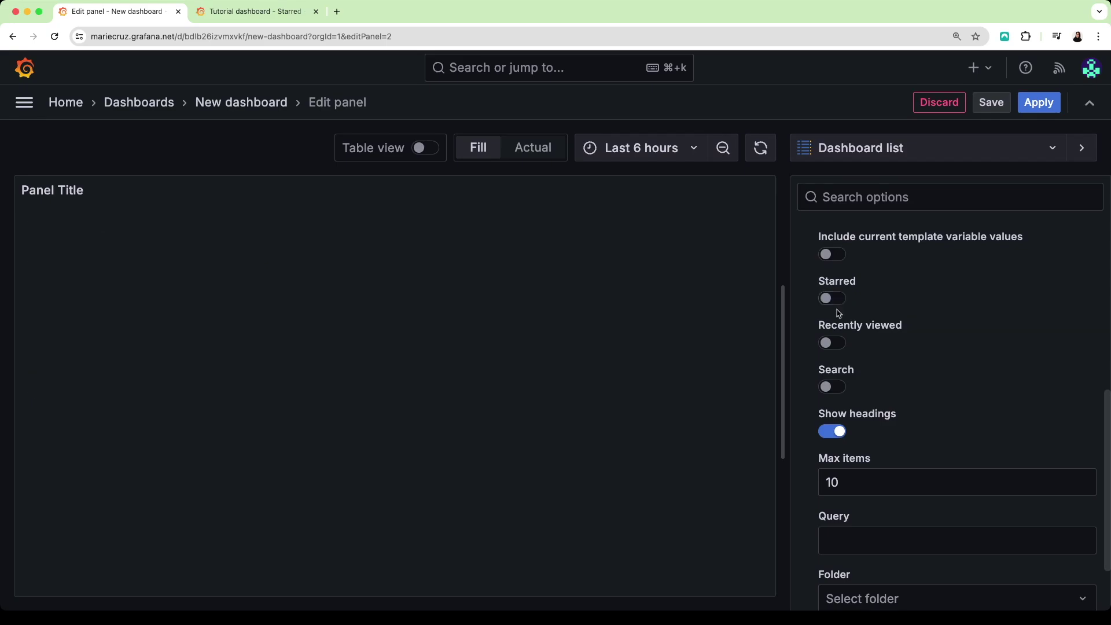
pyautogui.click(831, 345)
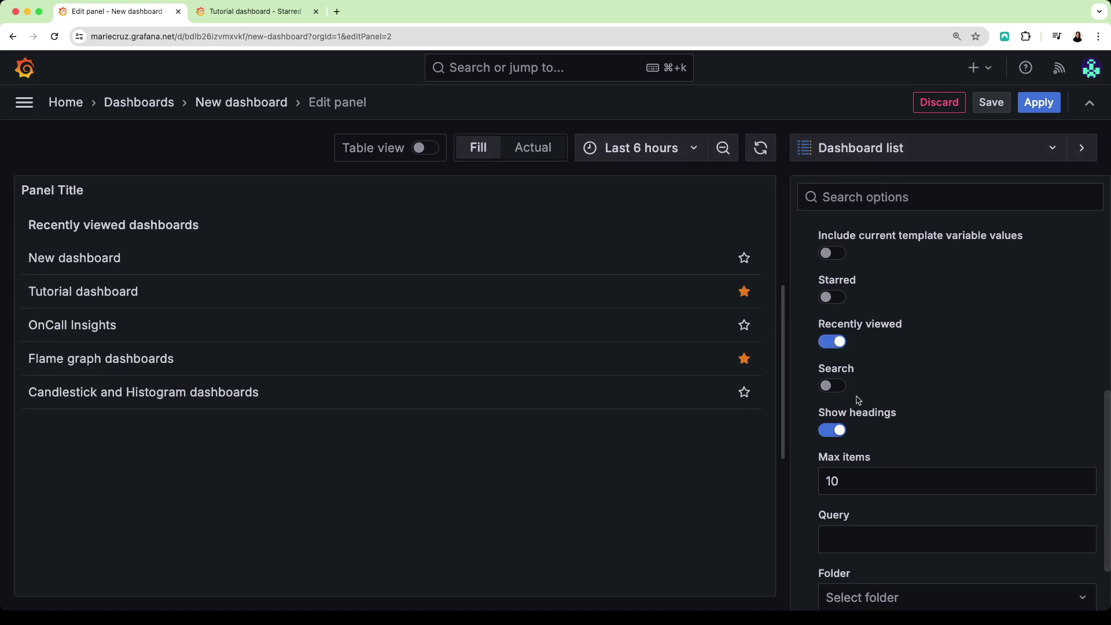
pyautogui.scroll(-1, 851, 399)
pyautogui.click(845, 426)
# Limit the list to 3 items and title it My recently viewed dashboards.
pyautogui.moveTo(846, 427); pyautogui.dragTo(801, 426)
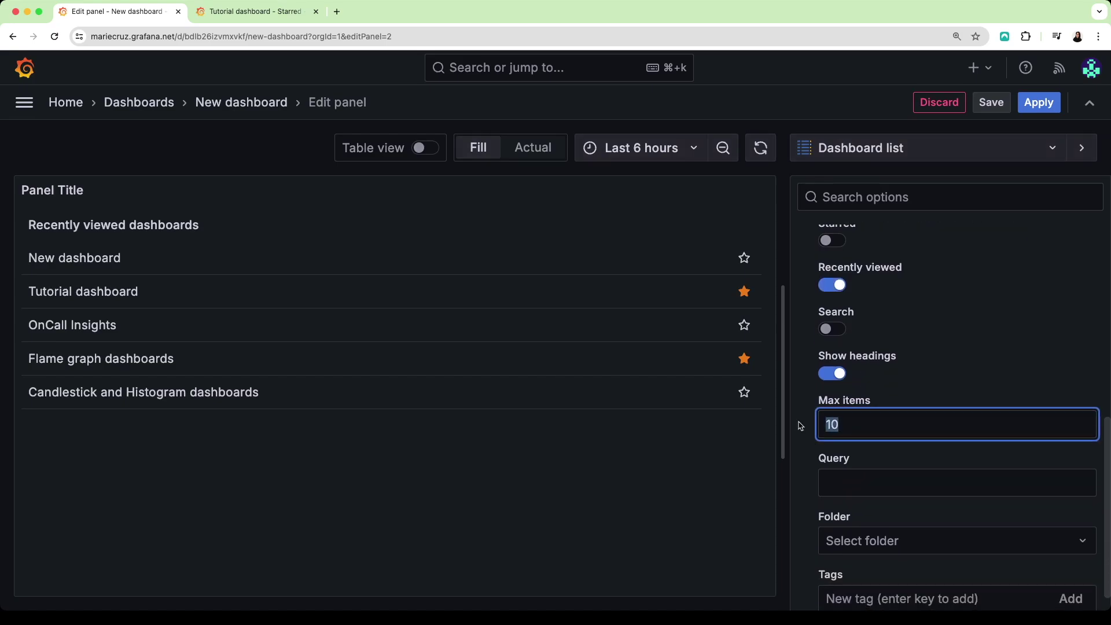
pyautogui.write('3')
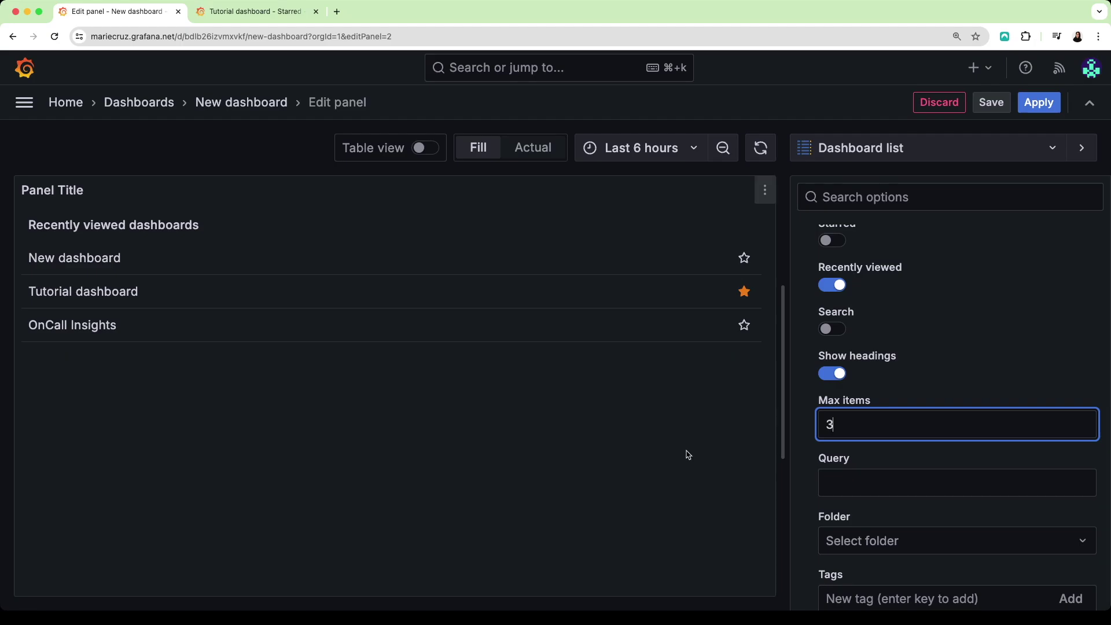
pyautogui.click(687, 454)
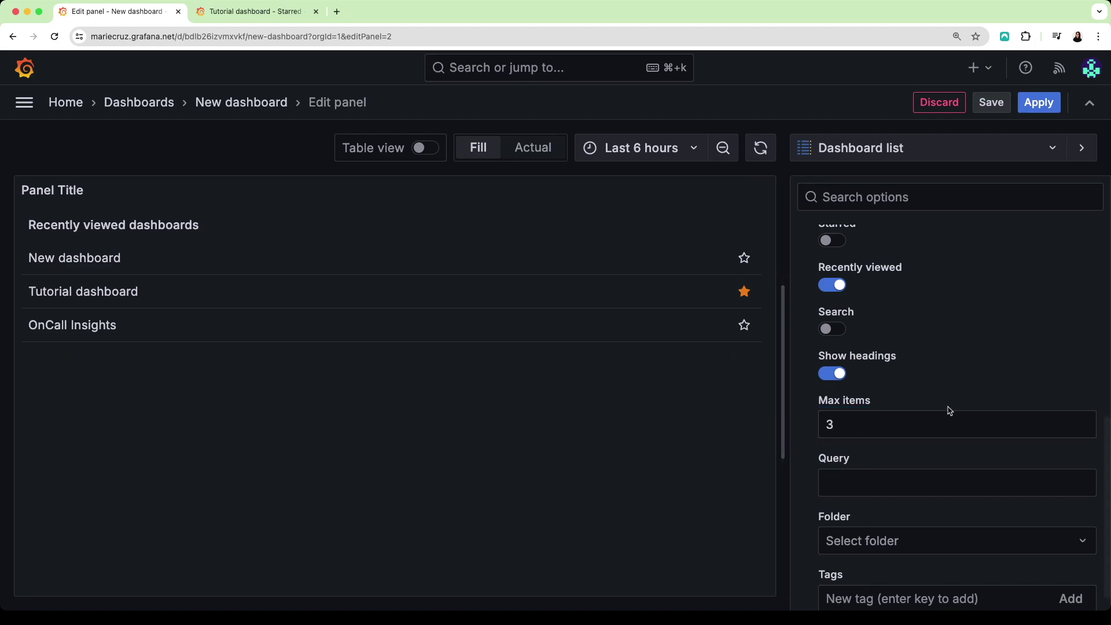
pyautogui.scroll(5, 947, 410)
pyautogui.click(840, 284)
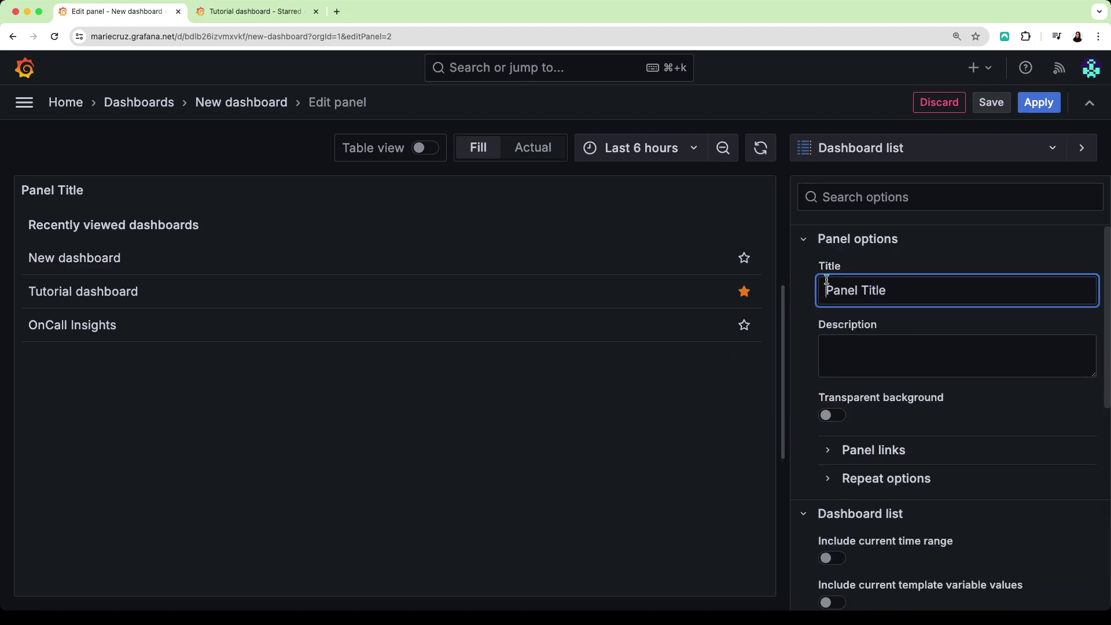
pyautogui.moveTo(897, 287); pyautogui.dragTo(810, 287)
pyautogui.write('My recently viewed')
# Hide the list's headings and set the time range to Last 1 hour.
pyautogui.scroll(-6, 865, 361)
pyautogui.scroll(-2, 868, 367)
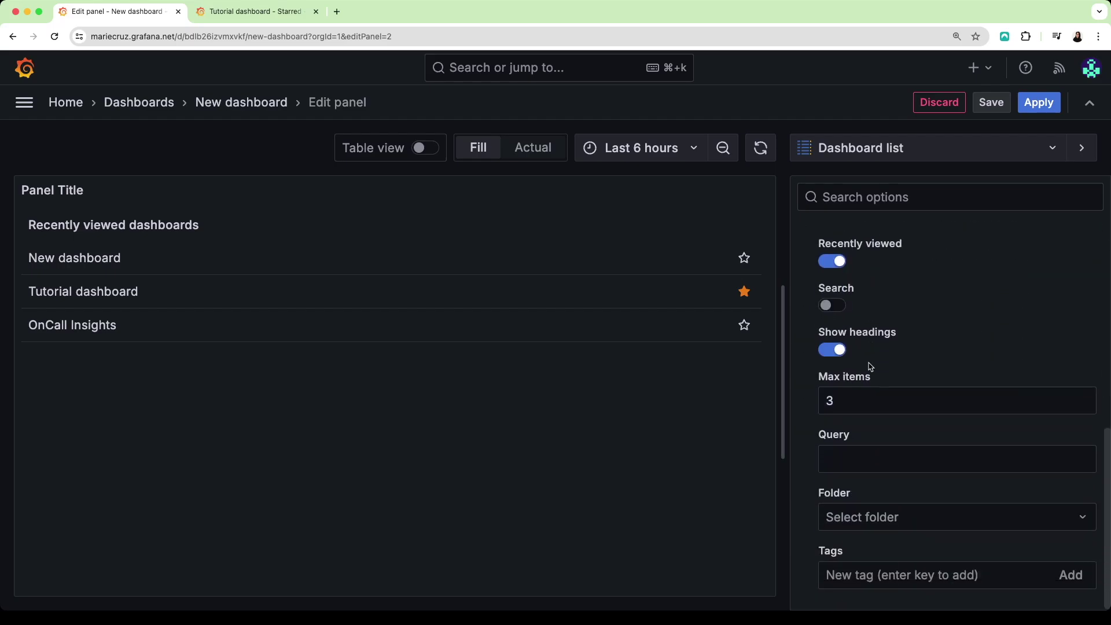
pyautogui.click(832, 348)
pyautogui.click(671, 148)
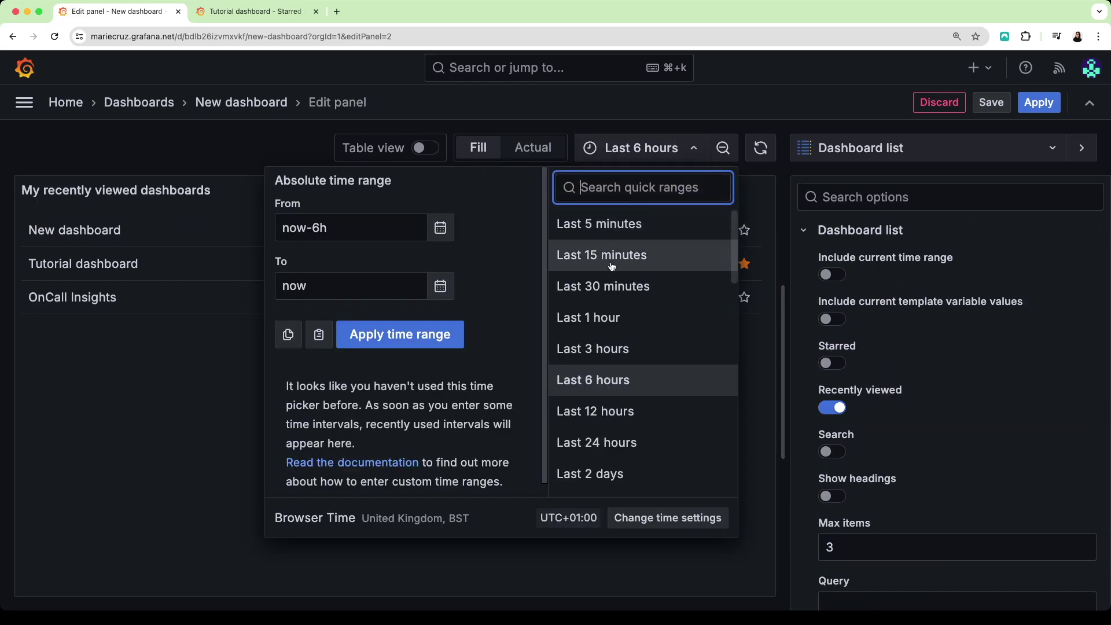
pyautogui.click(608, 318)
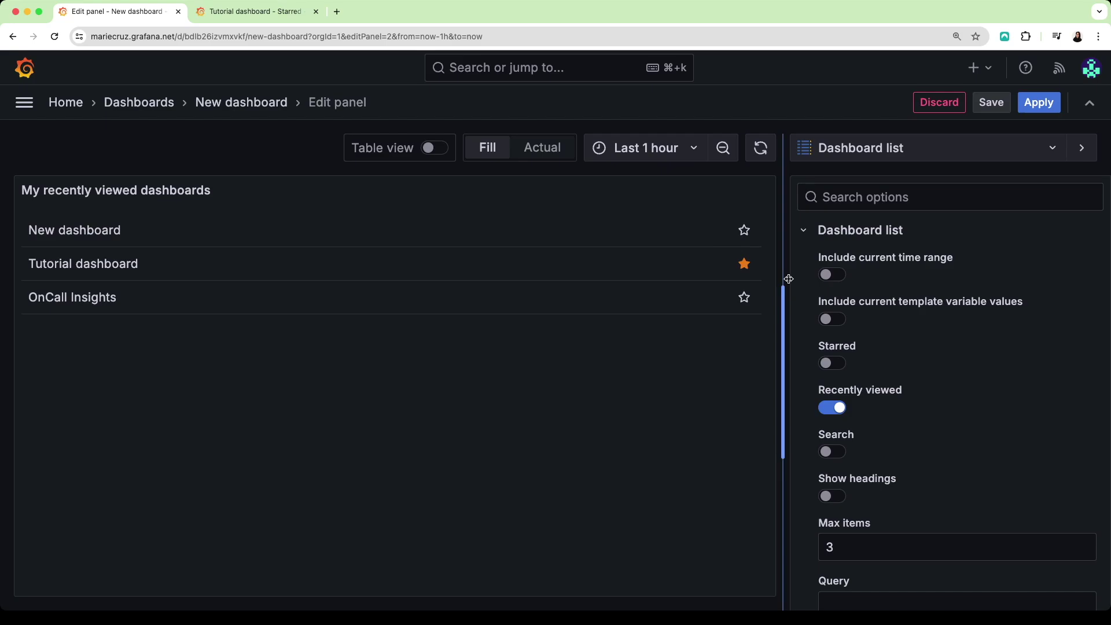
# Turn on Include current time range and test the New dashboard and Tutorial dashboard links.
pyautogui.click(828, 279)
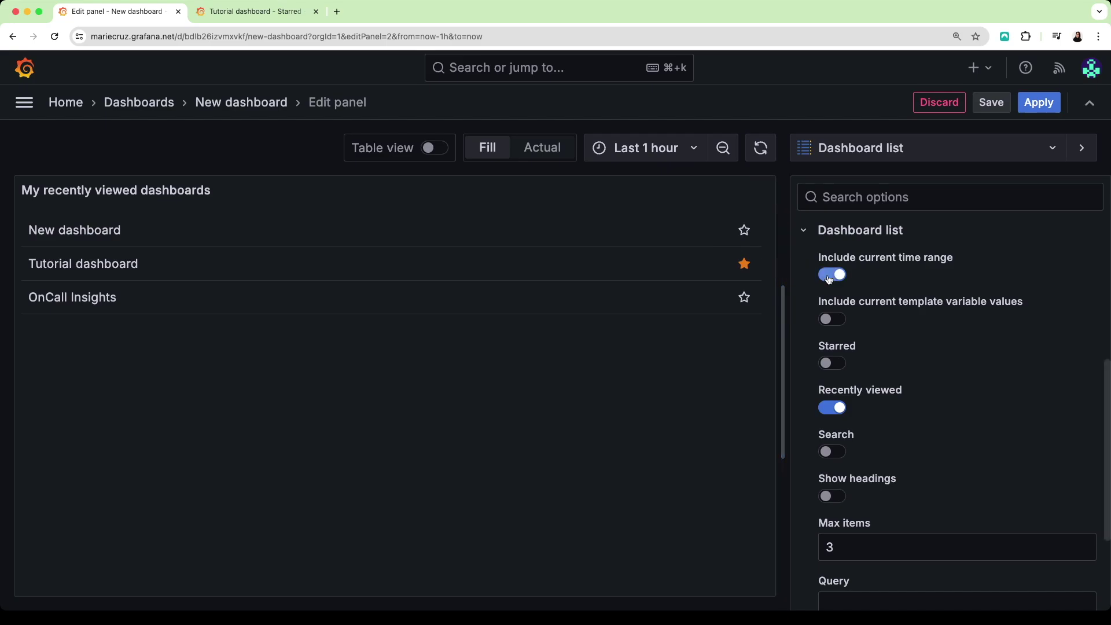
pyautogui.keyDown('super'); pyautogui.click(110, 230); pyautogui.keyUp('super')
pyautogui.click(381, 11)
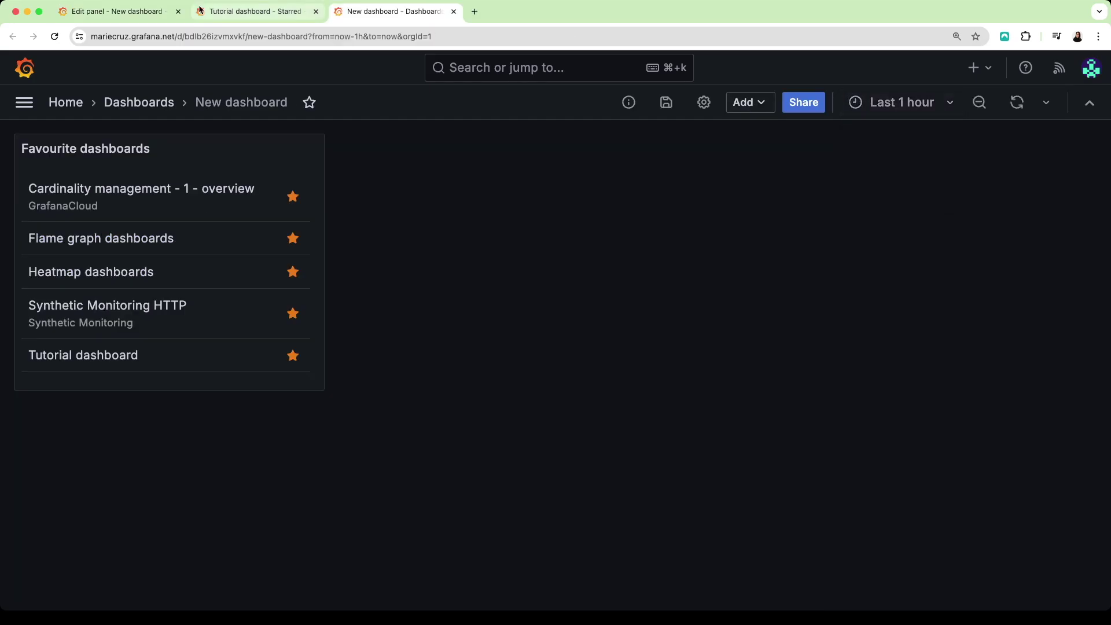
pyautogui.click(139, 10)
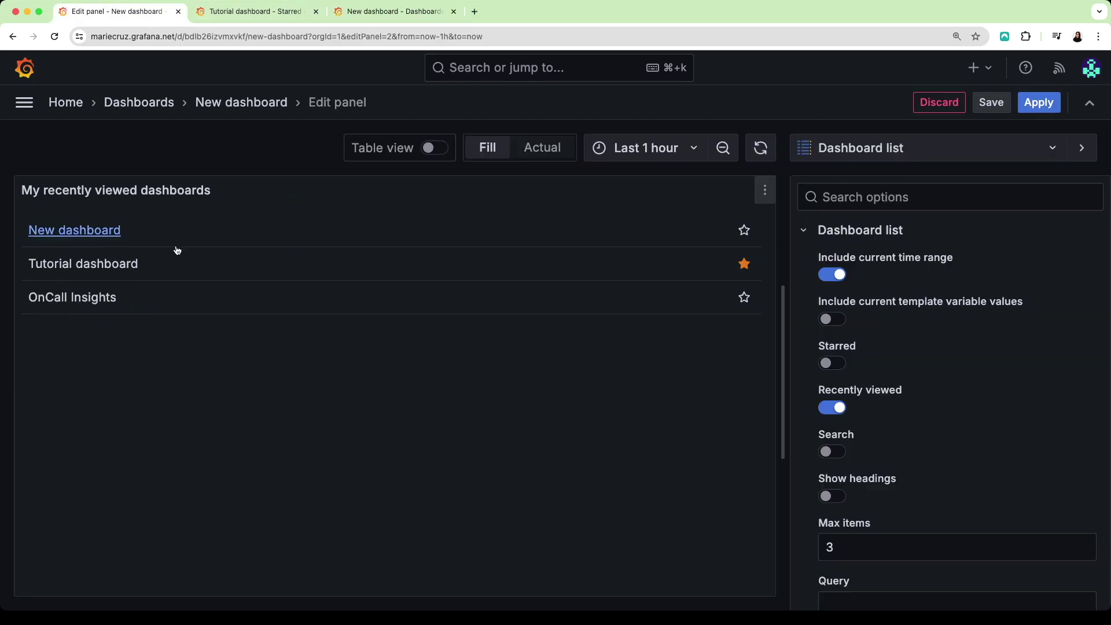
pyautogui.click(121, 276)
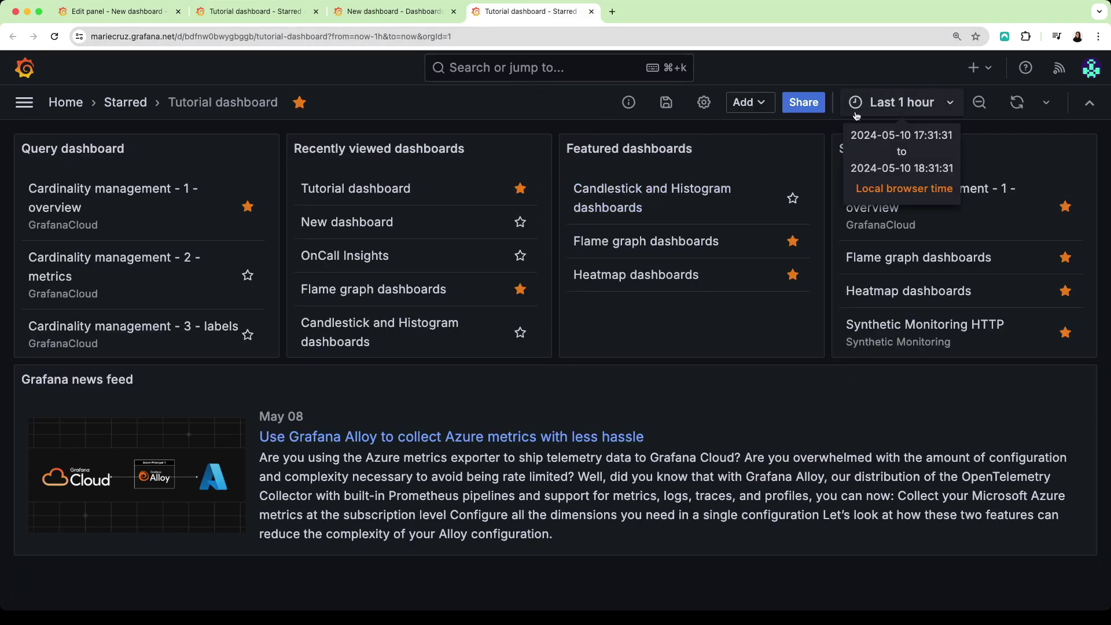
# Save, narrow My recently viewed dashboards, and move Favourite dashboards up beside it.
pyautogui.click(136, 9)
pyautogui.click(670, 395)
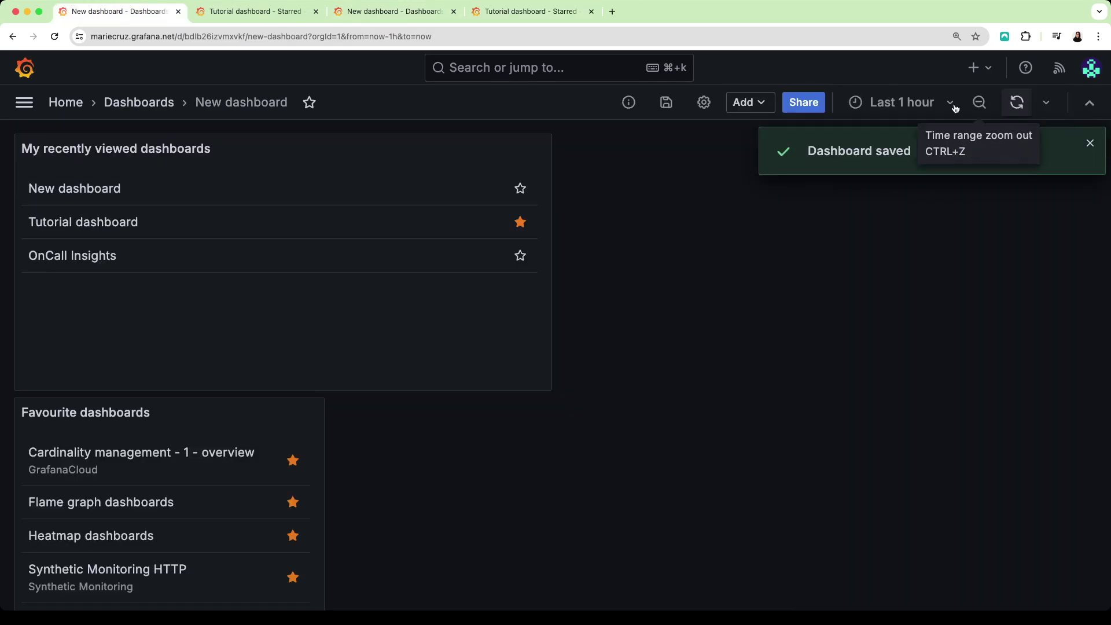
pyautogui.moveTo(546, 386); pyautogui.dragTo(321, 387)
pyautogui.moveTo(212, 420); pyautogui.dragTo(490, 155)
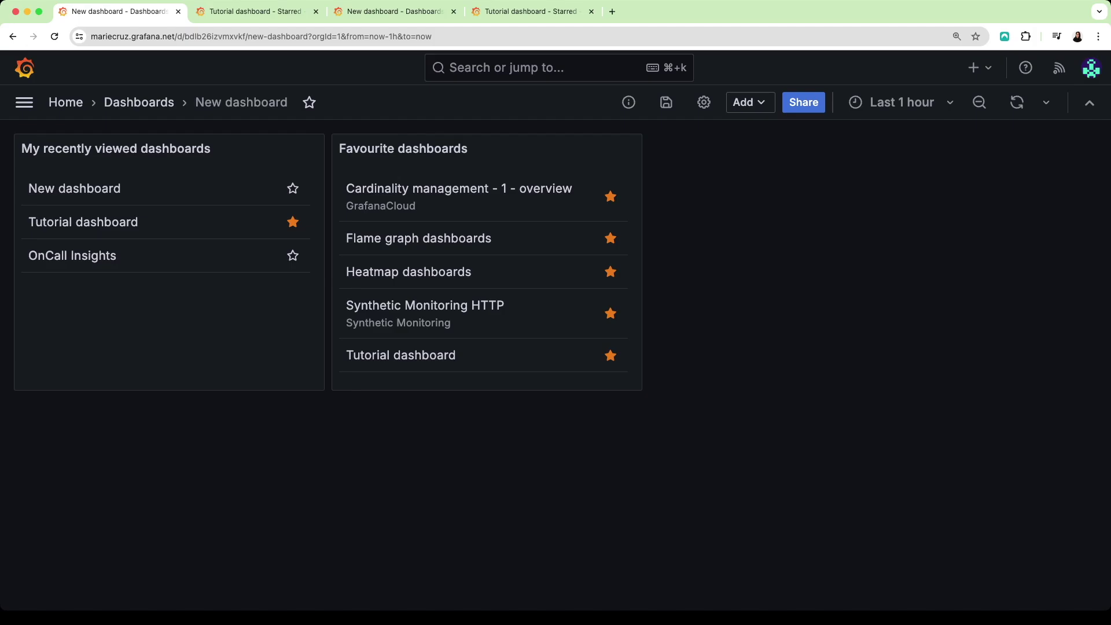
# Add the tag demo-dashboard-list in the Tutorial dashboard's settings and save it.
pyautogui.hotkey('ctrl', 'Tab')
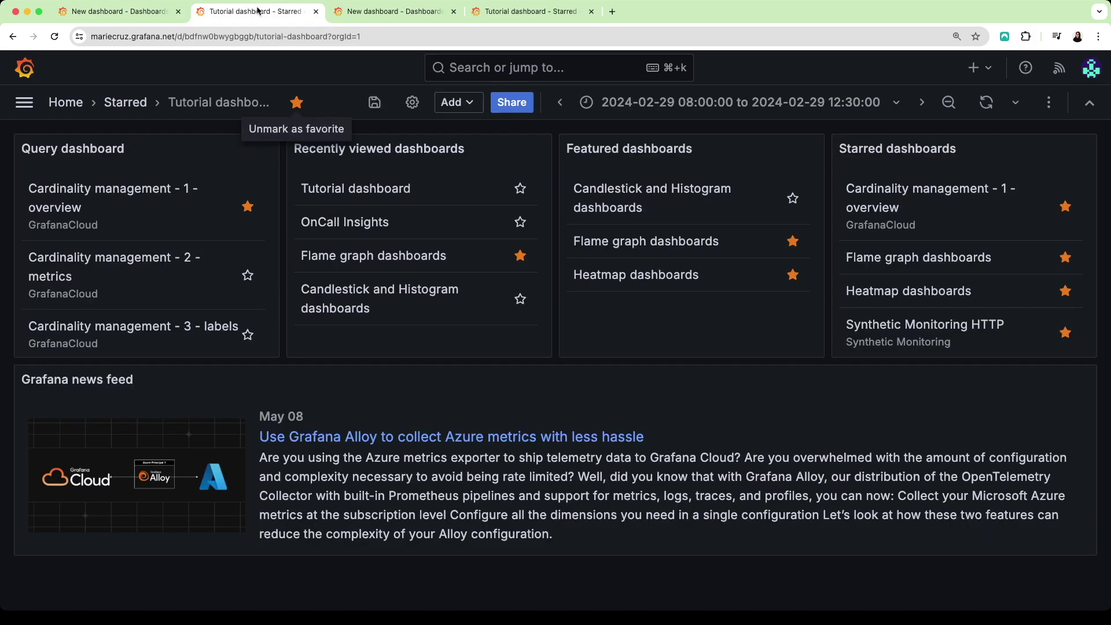
pyautogui.click(412, 102)
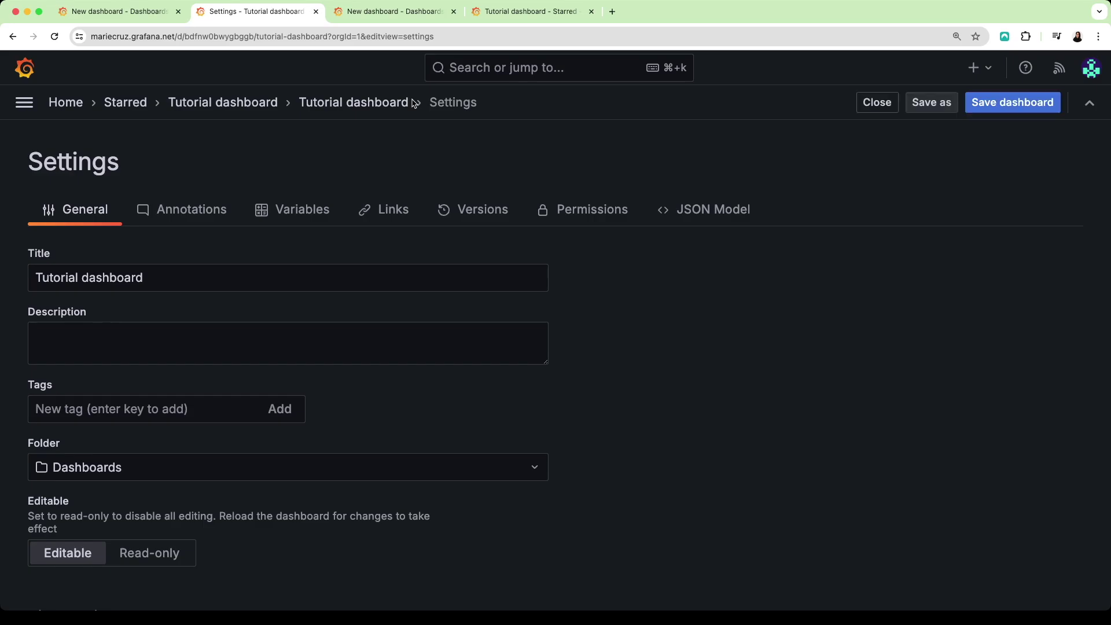
pyautogui.click(139, 409)
pyautogui.write('demo-dashboard-list')
pyautogui.click(276, 412)
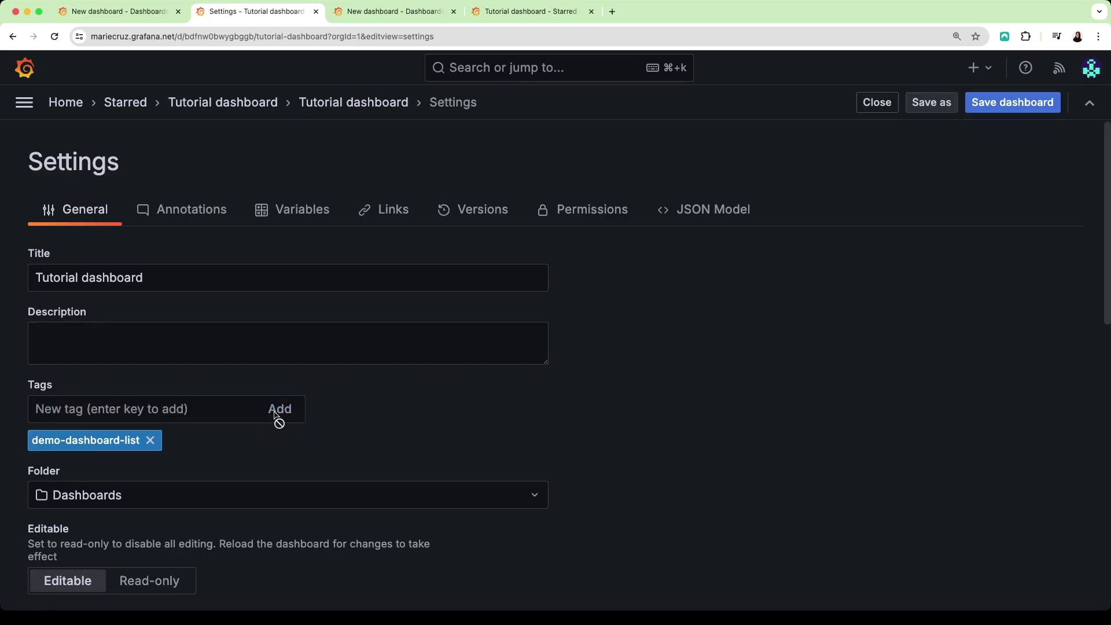
pyautogui.click(994, 112)
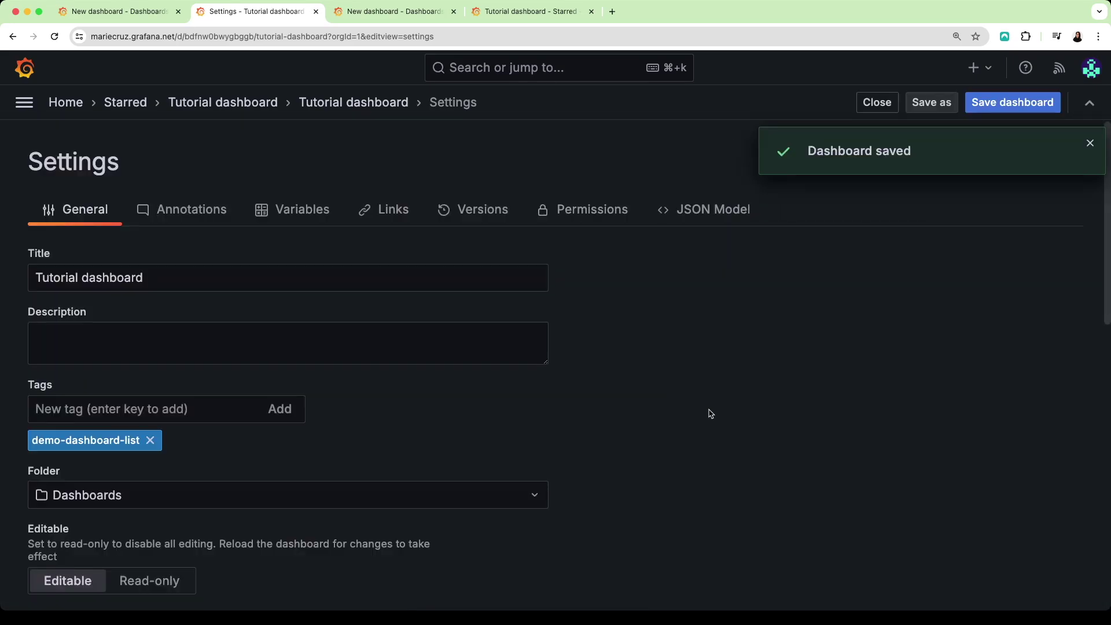
# Back on the New dashboard, add another Dashboard list visualization panel.
pyautogui.click(134, 17)
pyautogui.click(758, 103)
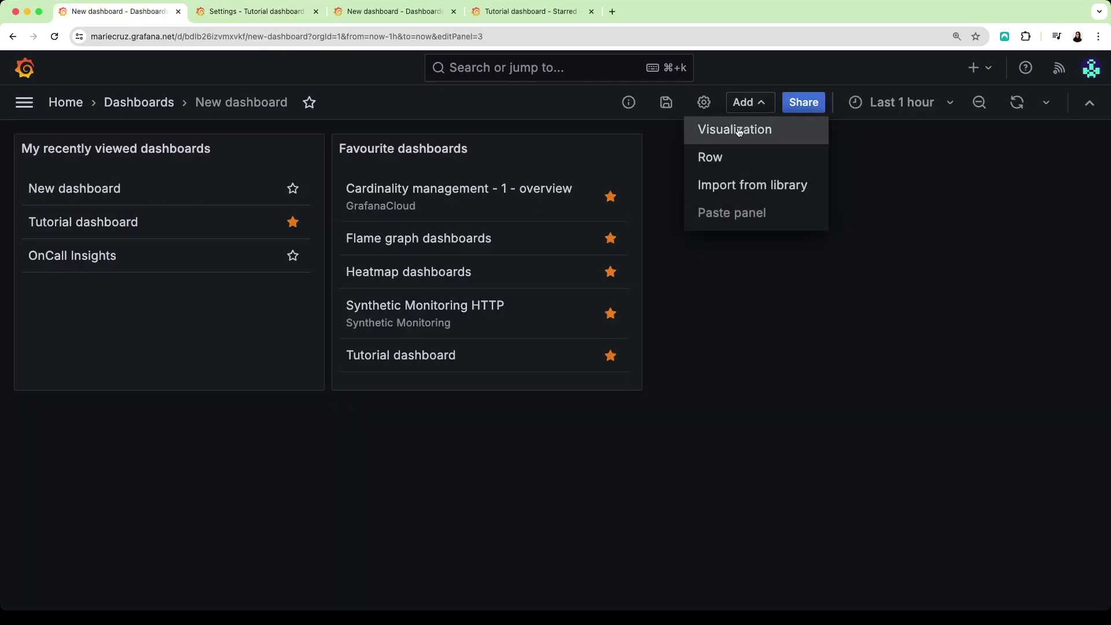
pyautogui.click(739, 129)
pyautogui.click(876, 152)
pyautogui.click(892, 229)
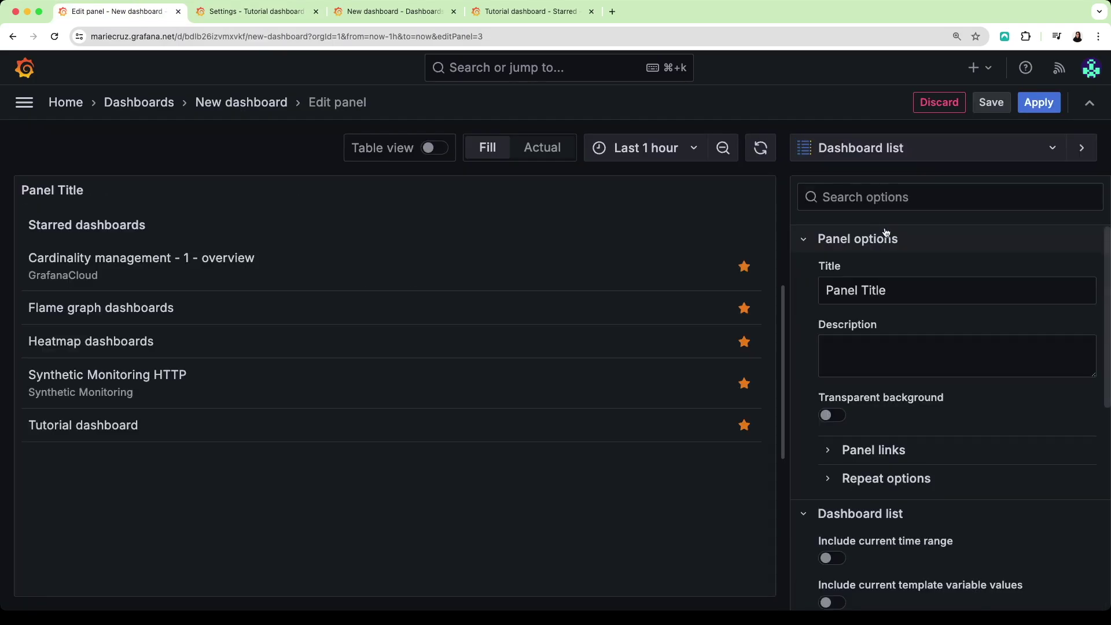
pyautogui.scroll(-6, 953, 352)
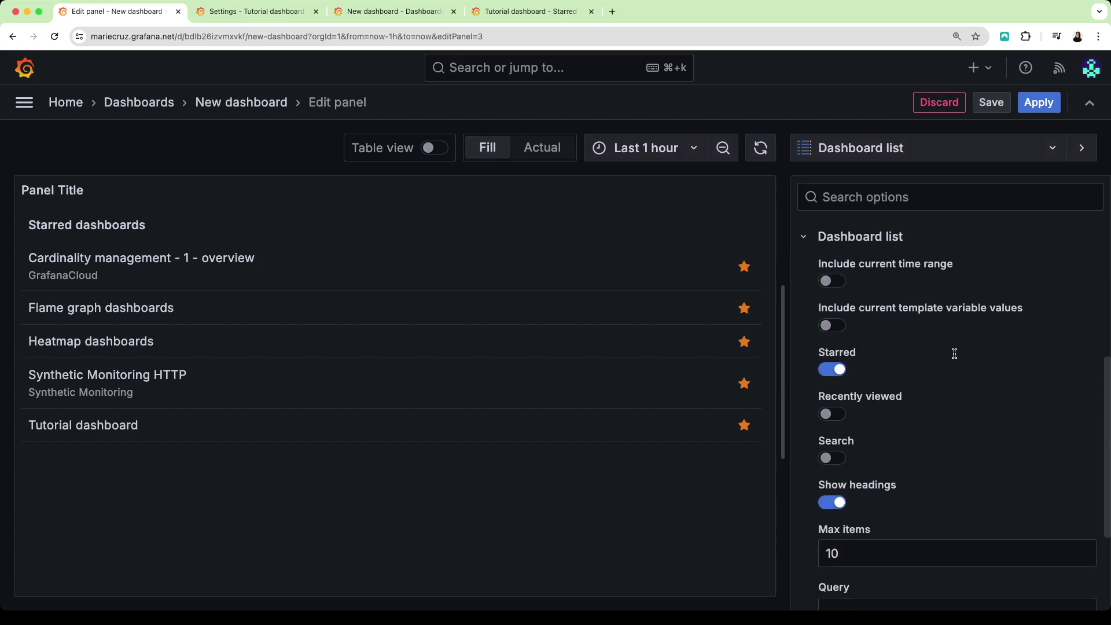
# Switch the list from starred to search results filtered by the demo-dashboard-list tag.
pyautogui.click(837, 271)
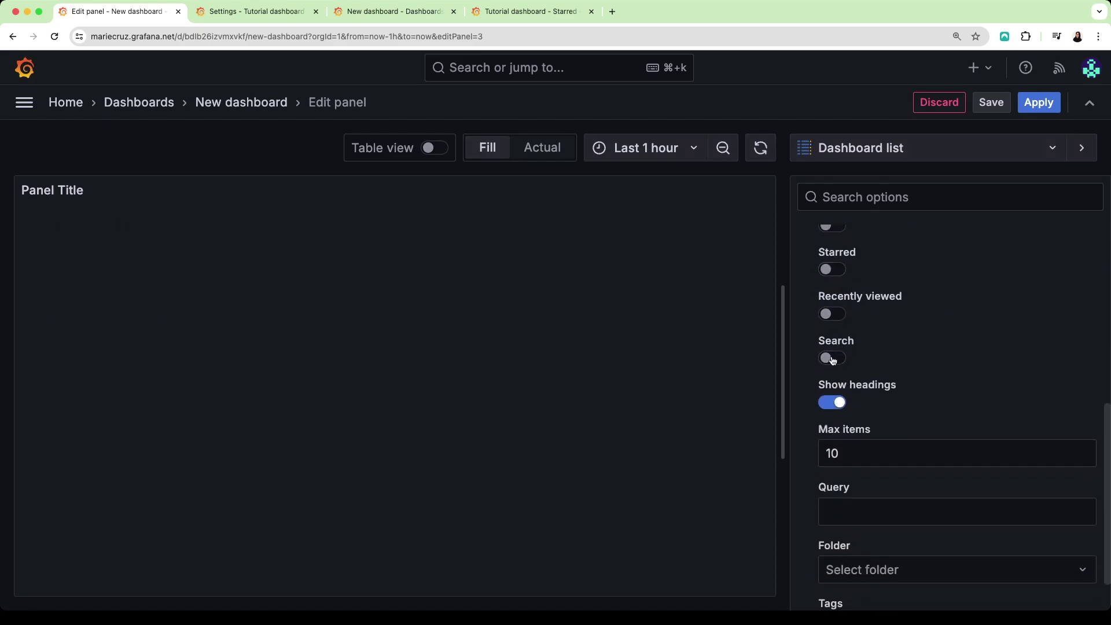
pyautogui.click(833, 358)
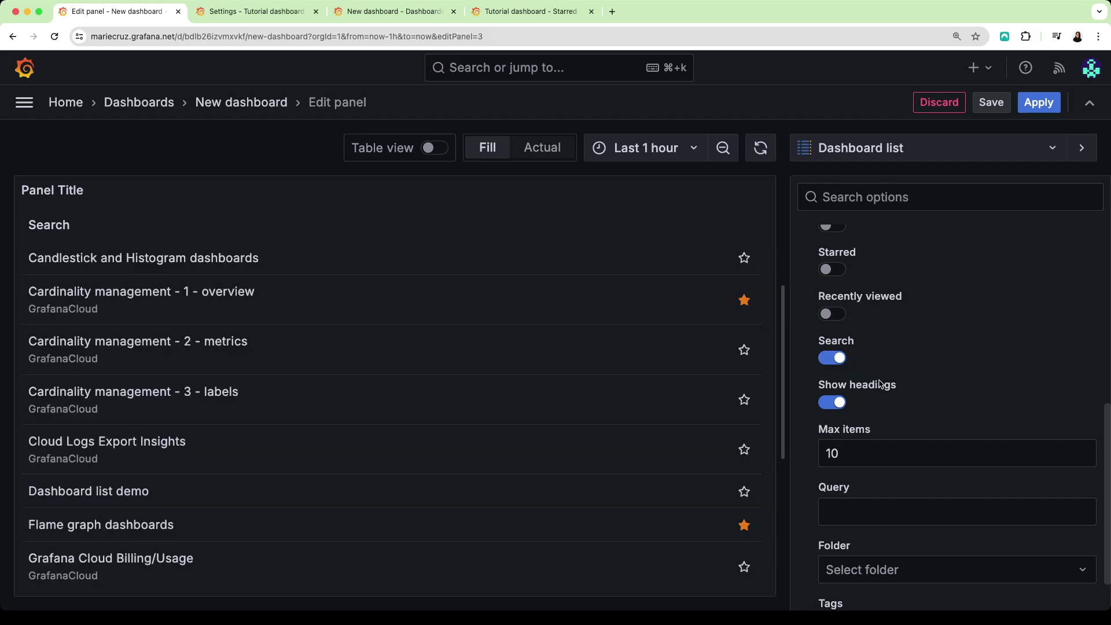
pyautogui.scroll(-2, 881, 384)
pyautogui.write('o-dashboard-list')
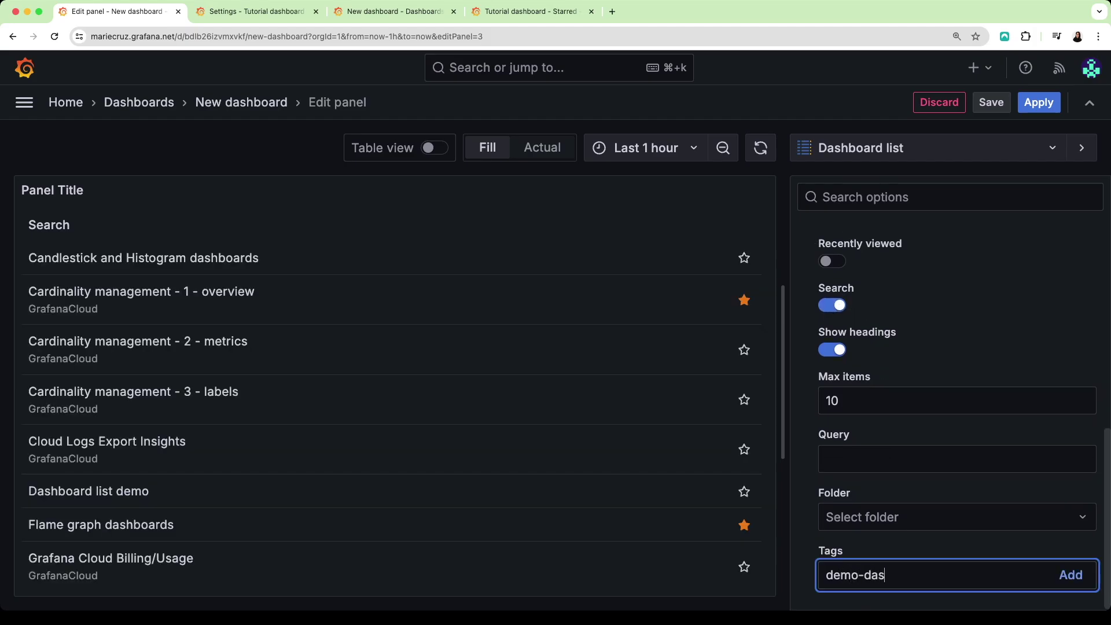
pyautogui.click(1071, 575)
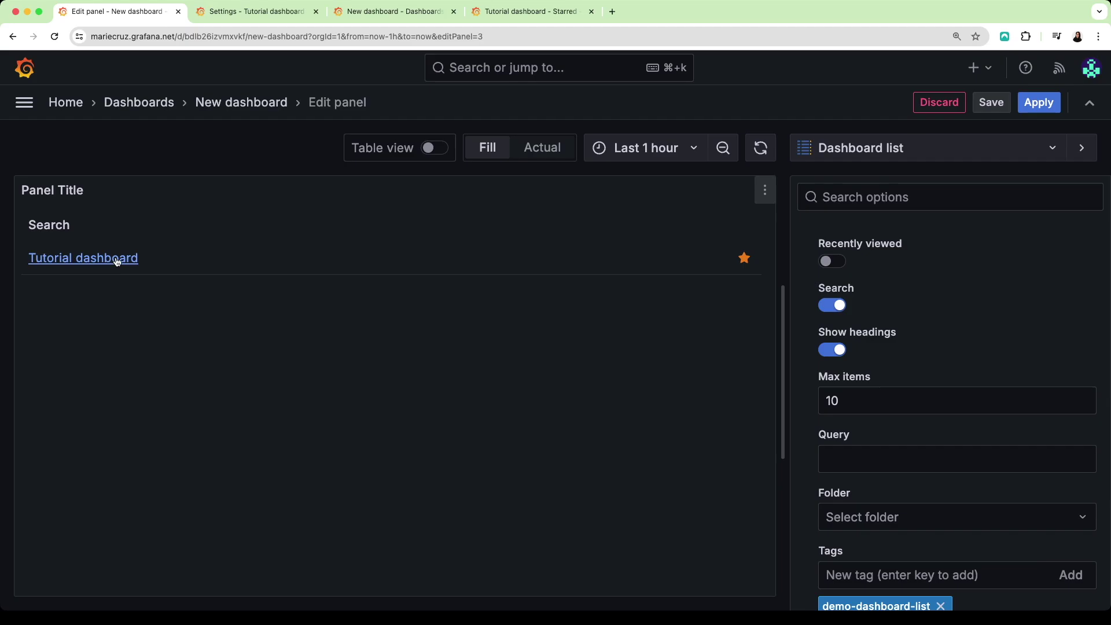
# Remove the demo-dashboard-list tag filter and set the search query to cardinality.
pyautogui.click(940, 605)
pyautogui.click(846, 461)
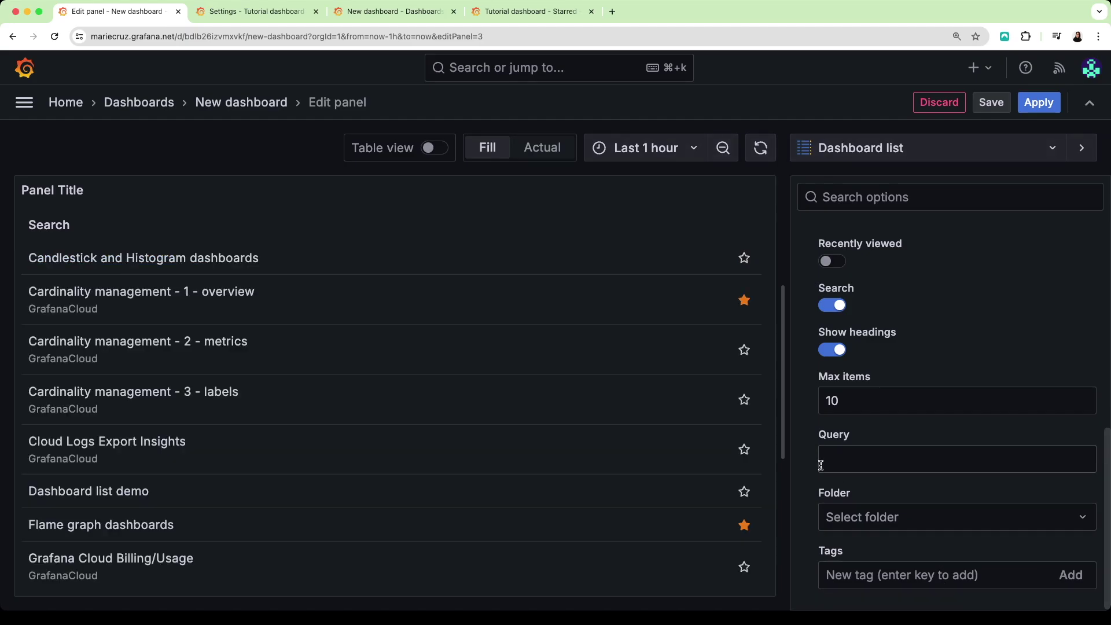
pyautogui.write('cardi')
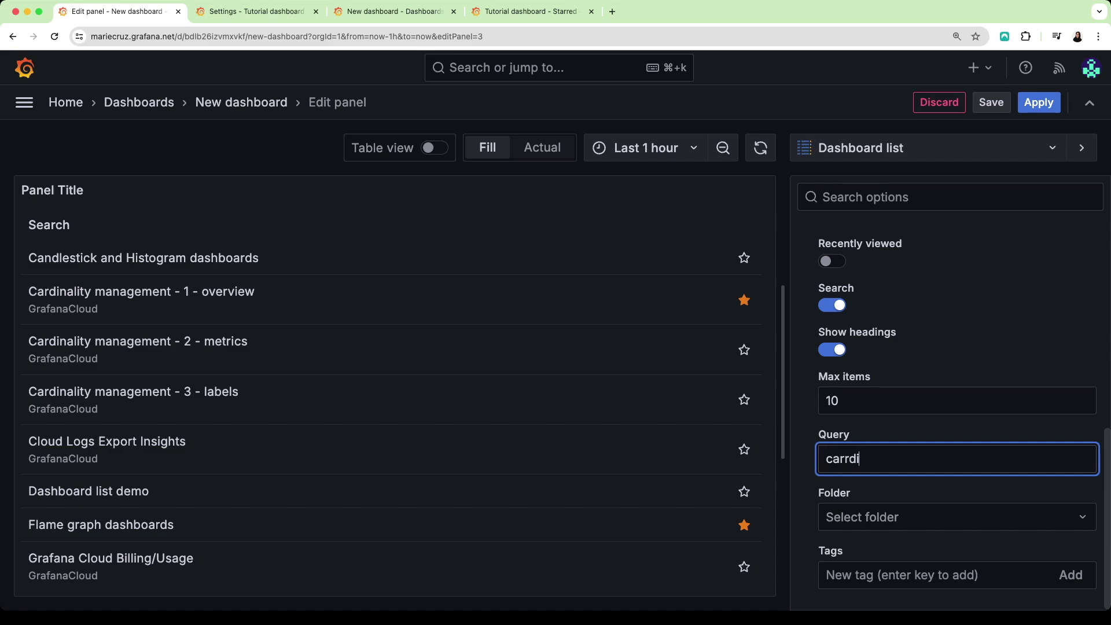
pyautogui.press('BackSpace')
pyautogui.write('inality')
pyautogui.press('BackSpace')
pyautogui.press('BackSpace')
pyautogui.press('BackSpace')
pyautogui.write('ity')
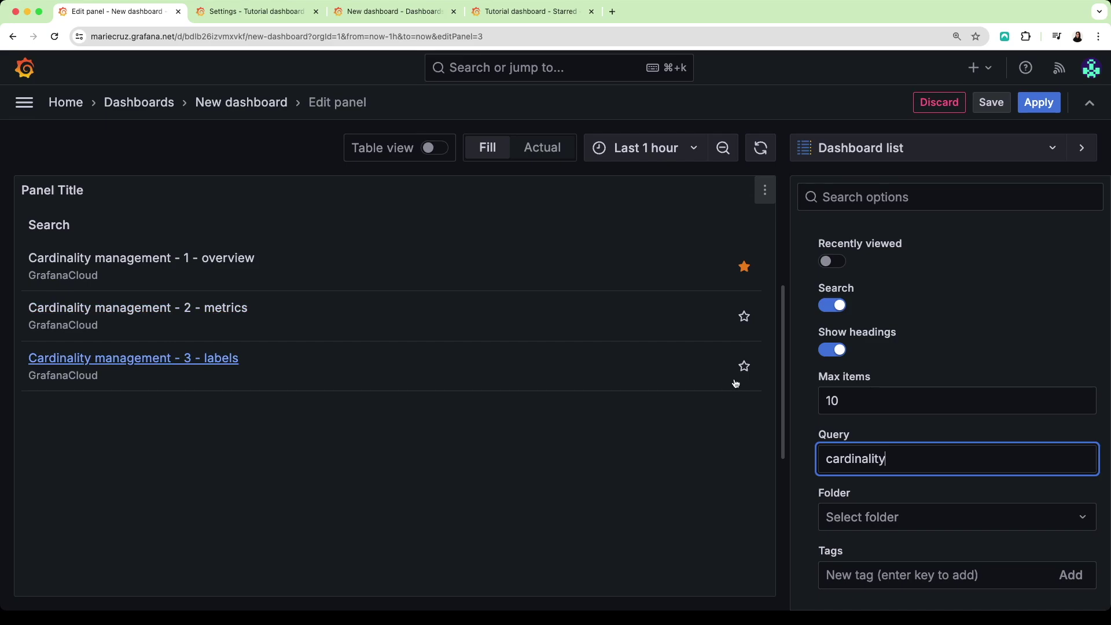
# Turn off headings, title the panel 'Dashboards using query', and save the dashboard.
pyautogui.scroll(1, 845, 399)
pyautogui.click(834, 361)
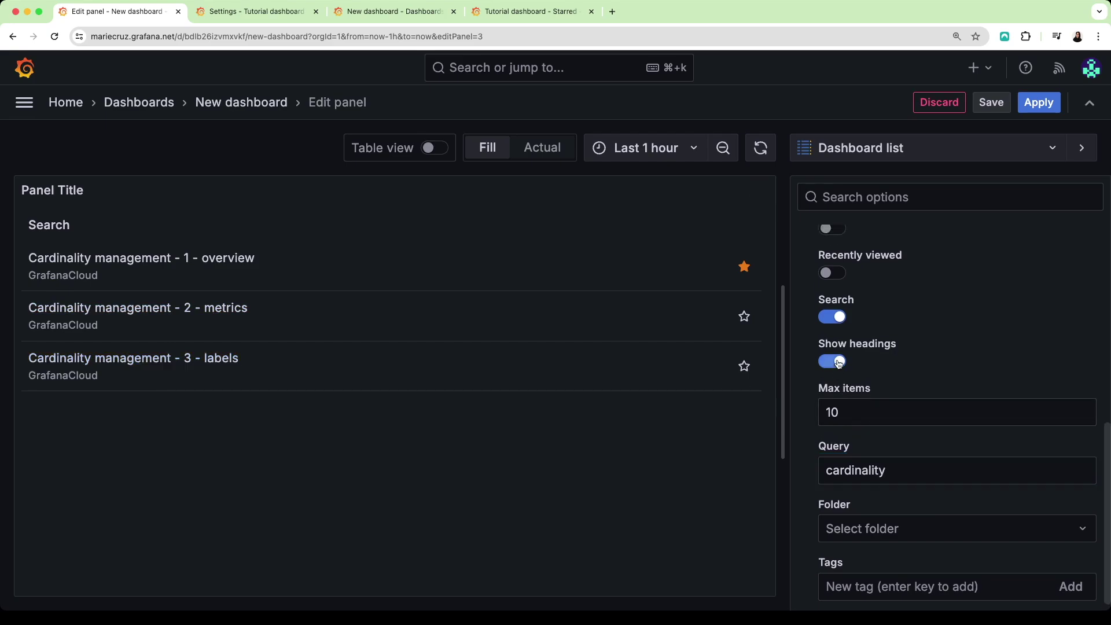
pyautogui.scroll(10, 833, 362)
pyautogui.click(955, 290)
pyautogui.write('Dashboards using query')
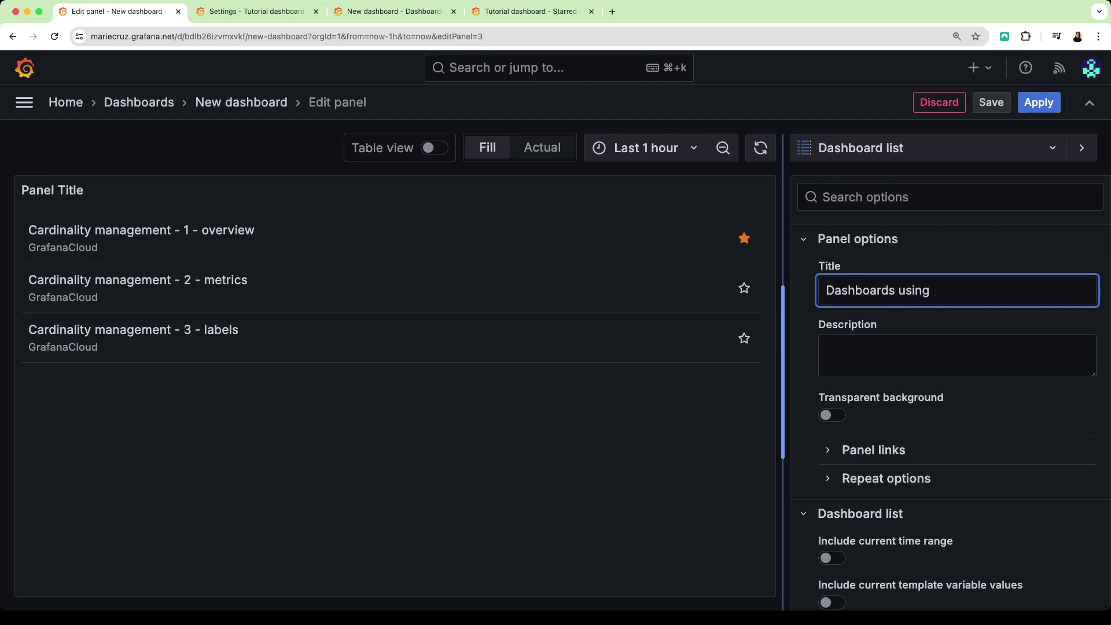
pyautogui.click(992, 102)
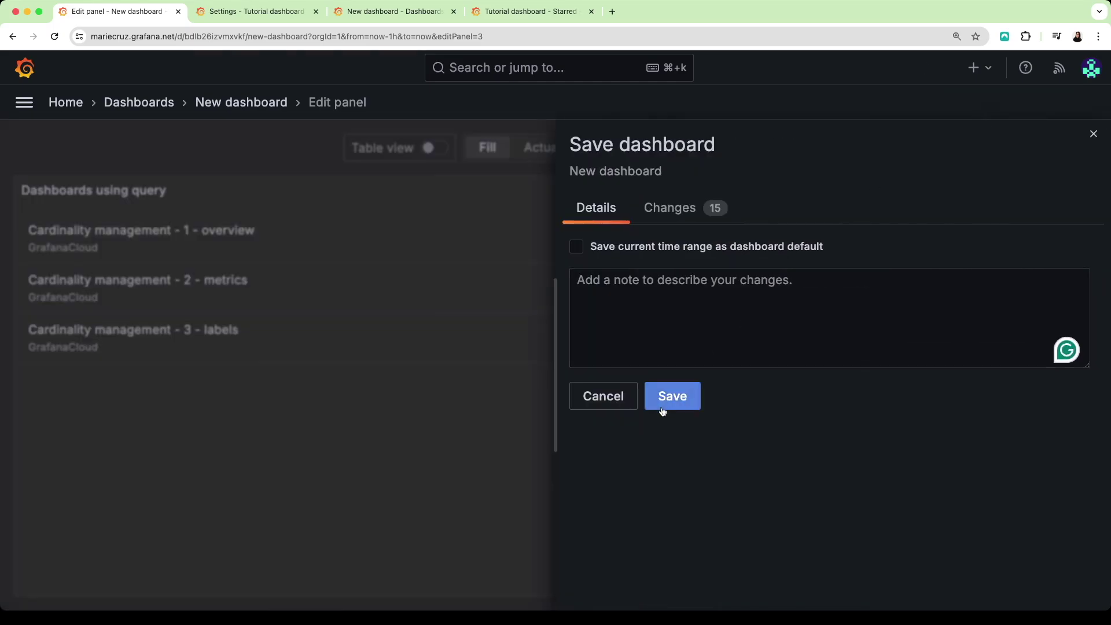